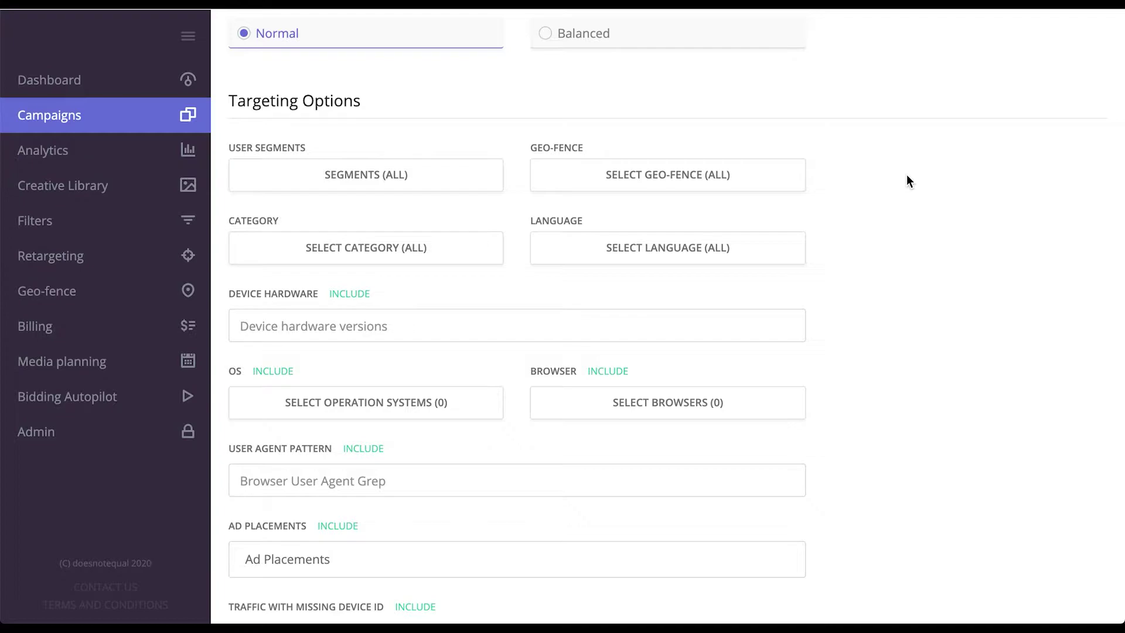
Review the content category and language lists, closing both without changes.
scroll(519, 209, "down", 1)
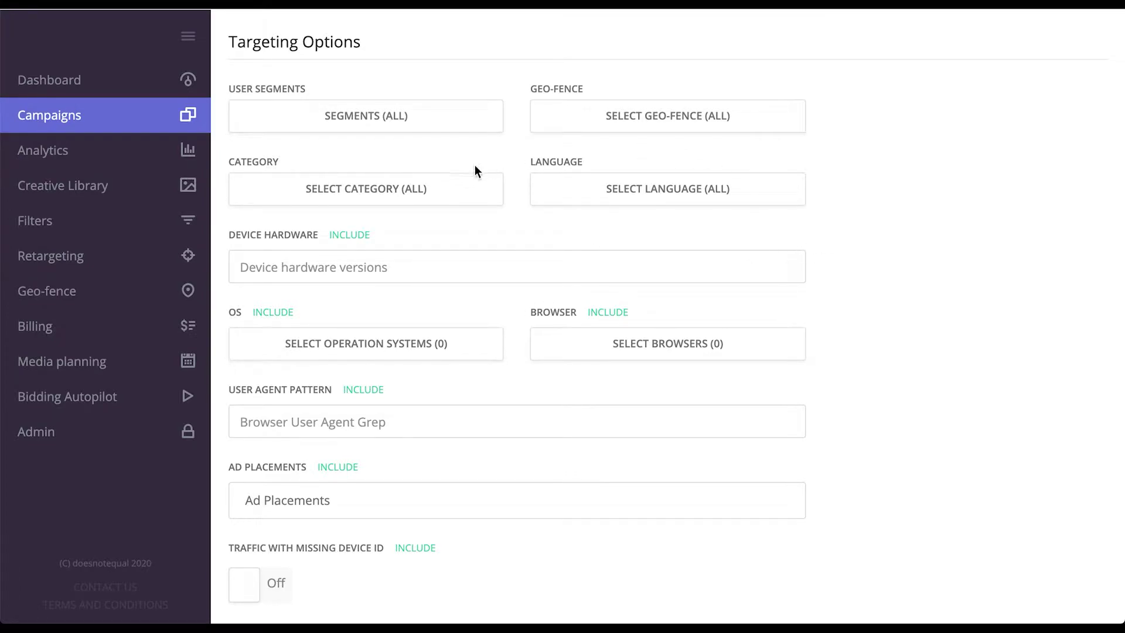
left_click(354, 190)
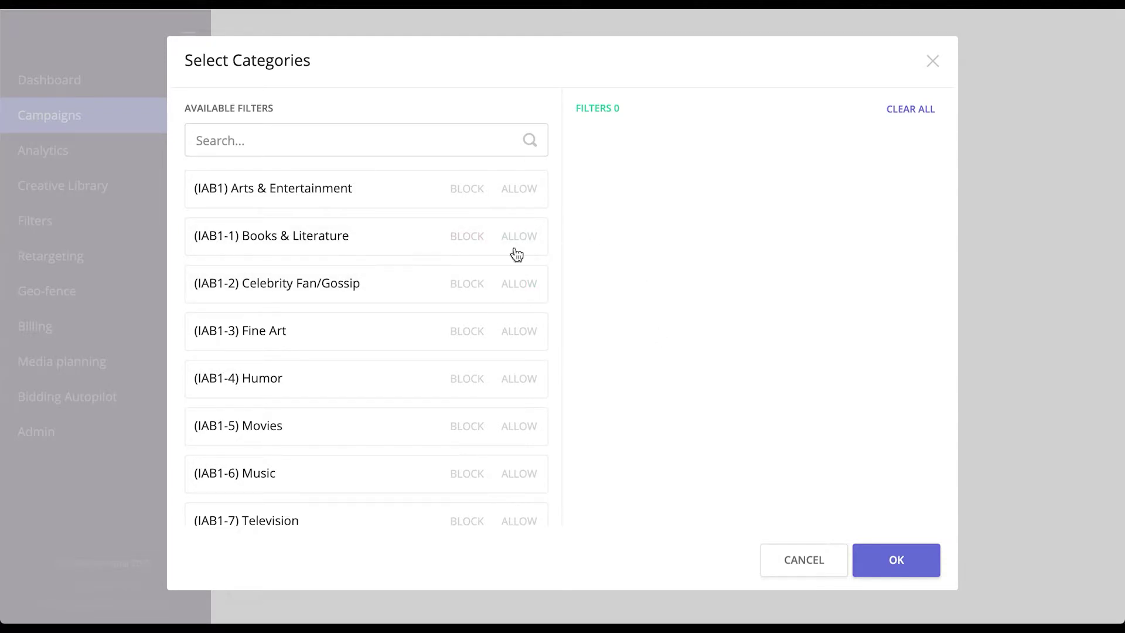
left_click(934, 67)
left_click(679, 199)
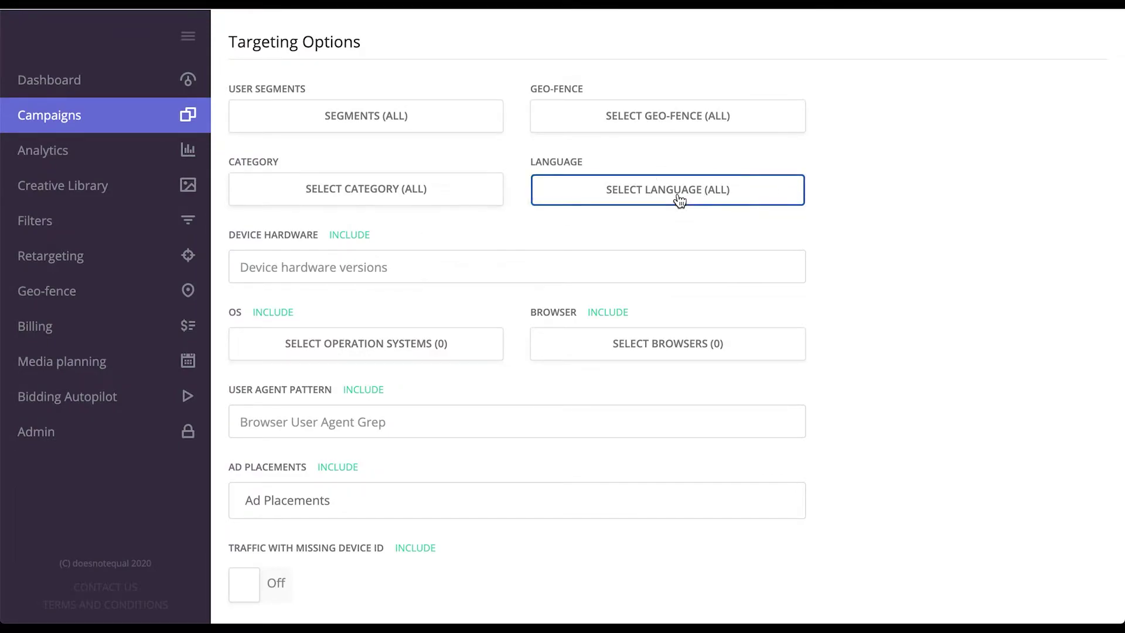
scroll(463, 469, "down", 3)
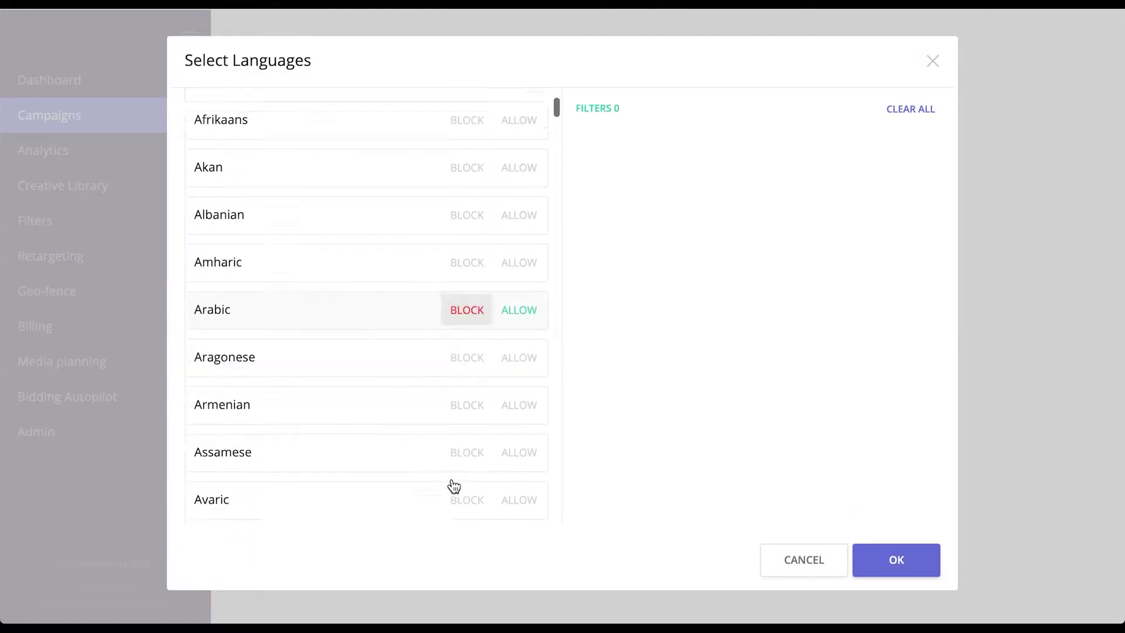
scroll(454, 486, "down", 5)
left_click(934, 61)
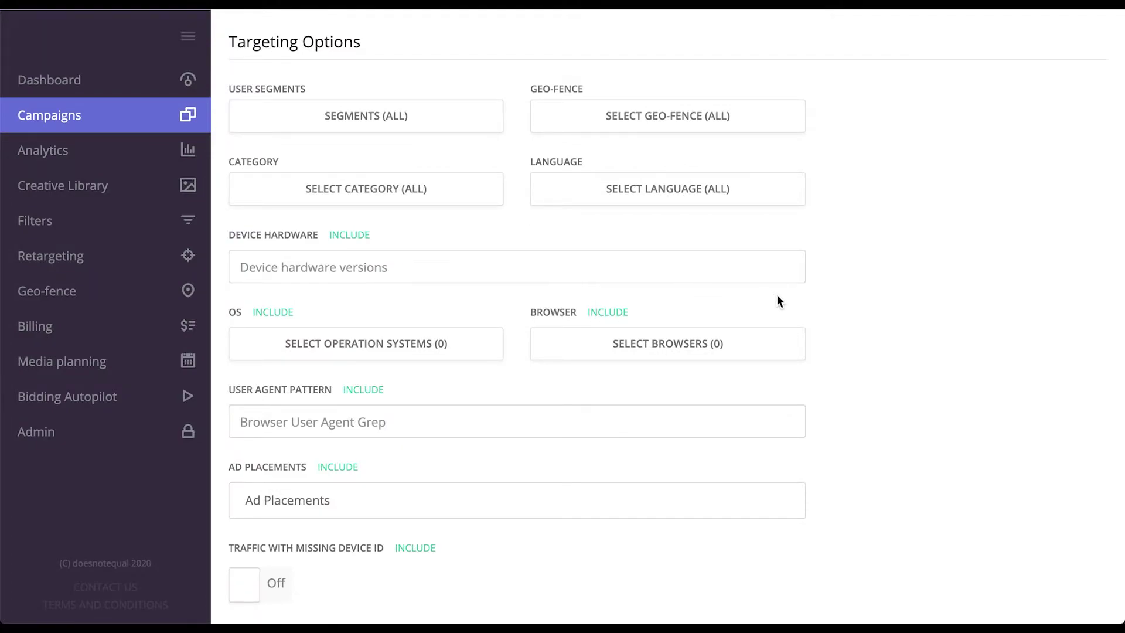
Try operating system targeting with Windows, discard it, and leave the mode on include.
scroll(774, 294, "down", 2)
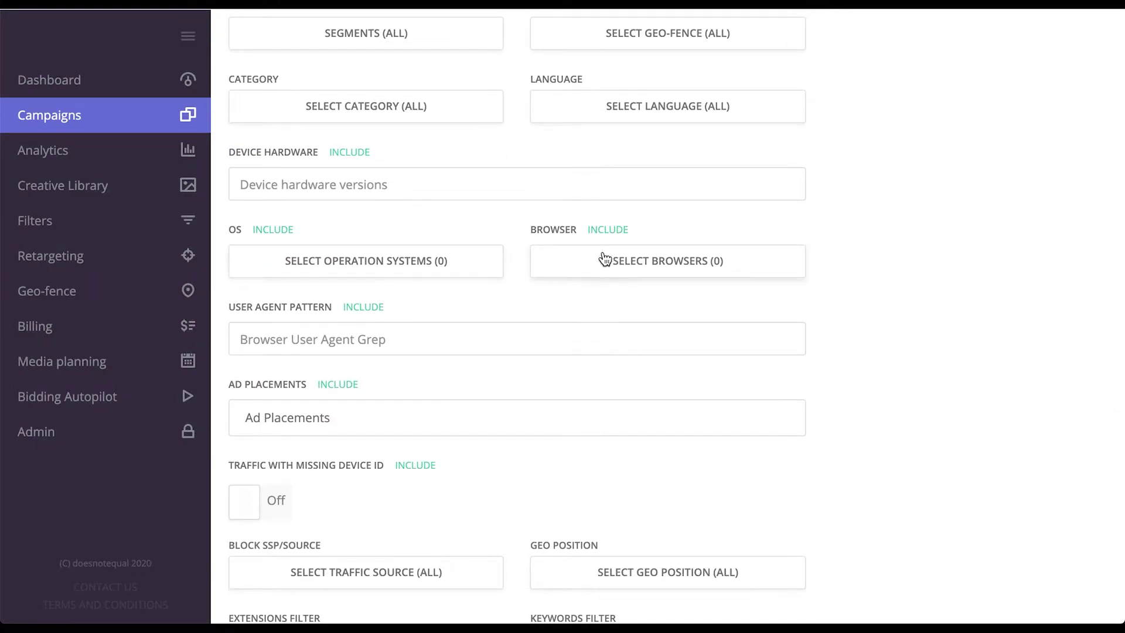
left_click(438, 273)
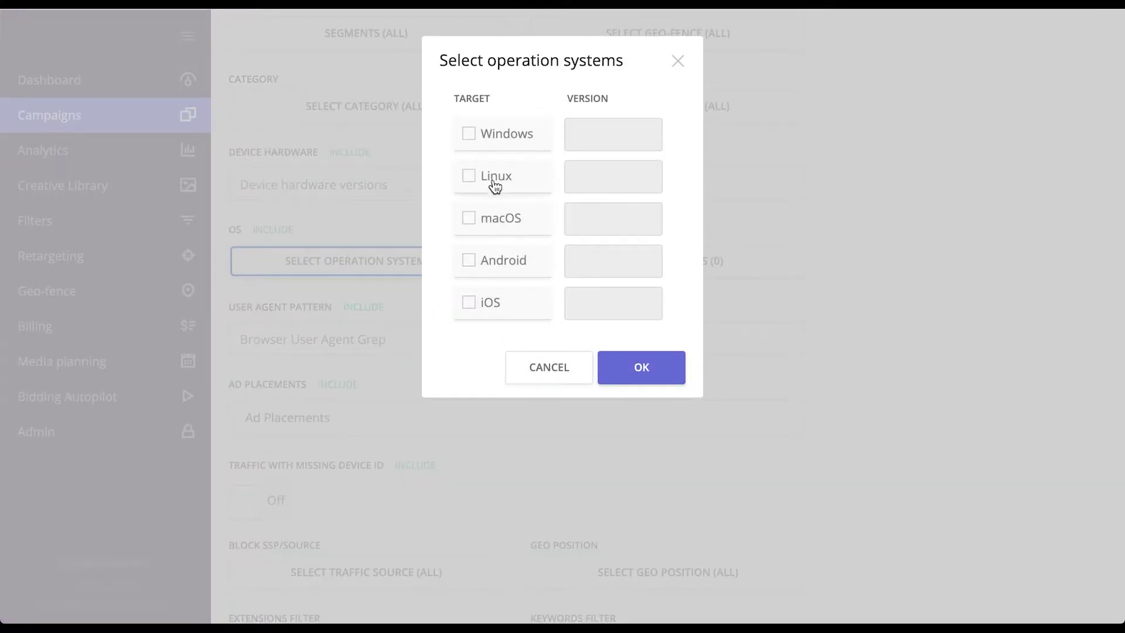
left_click(469, 132)
left_click(677, 62)
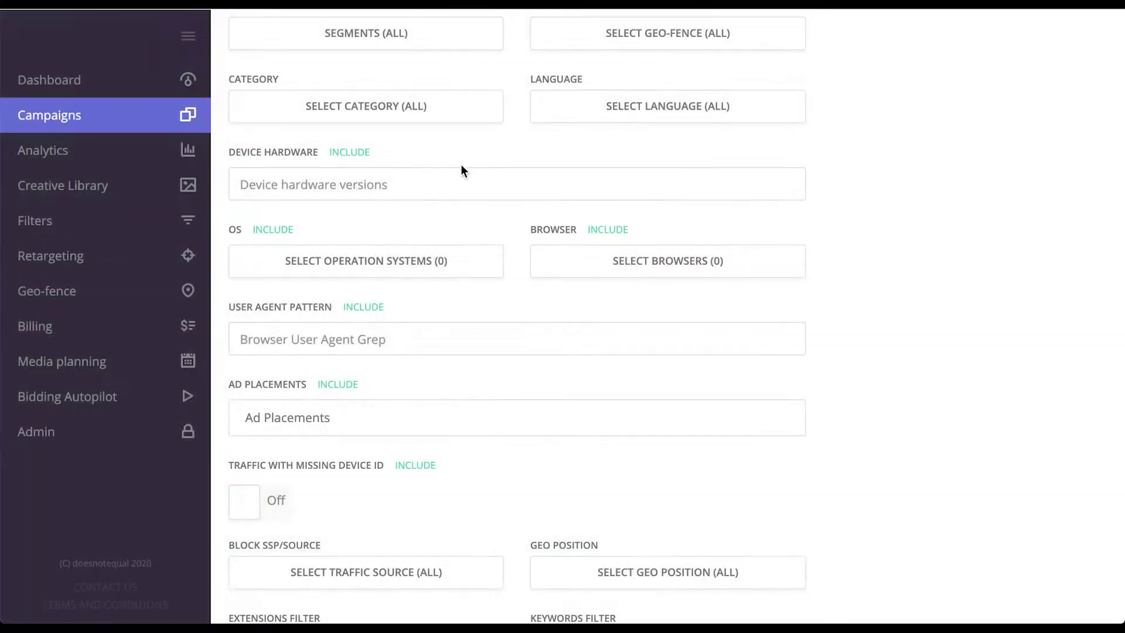
left_click(275, 232)
left_click(275, 233)
Look over the browser and traffic source lists without changing them.
left_click(602, 265)
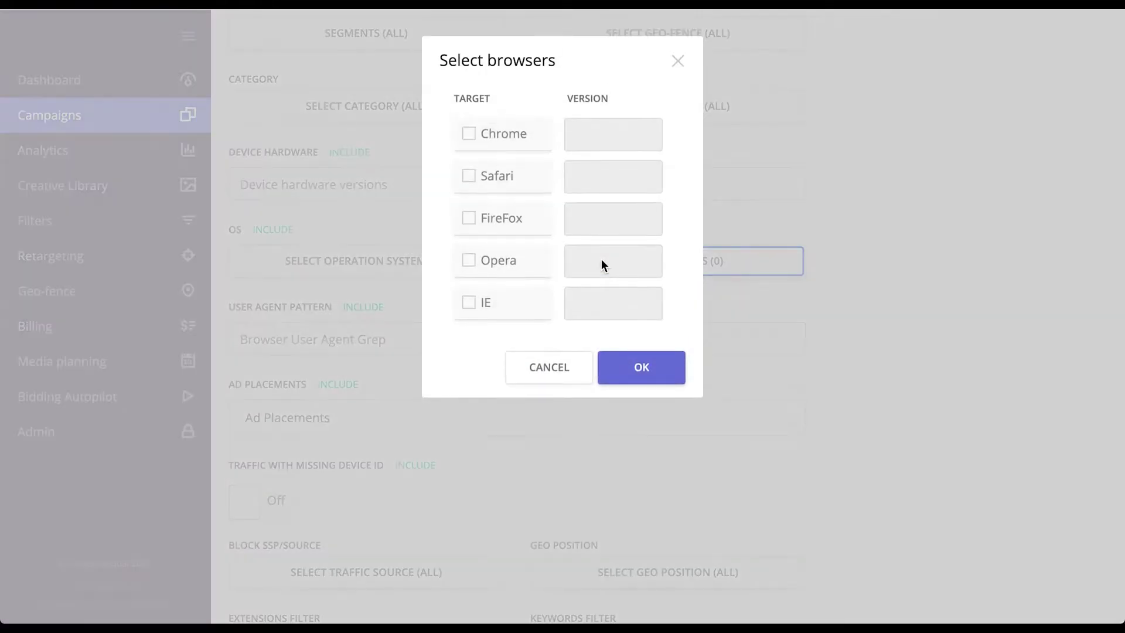
left_click(680, 63)
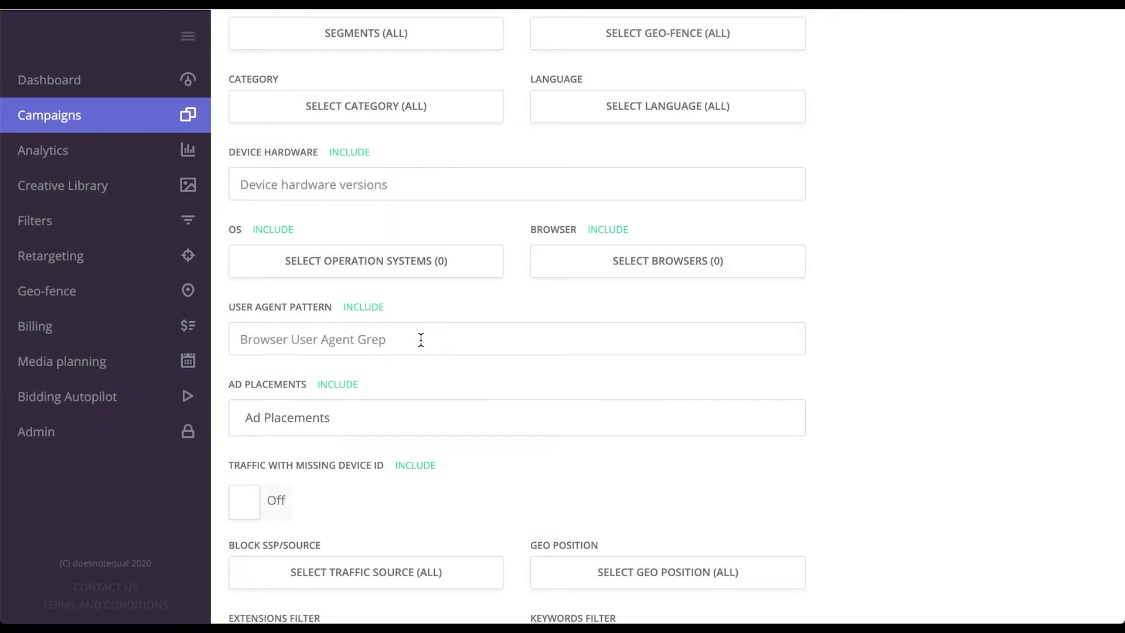
scroll(855, 336, "down", 3)
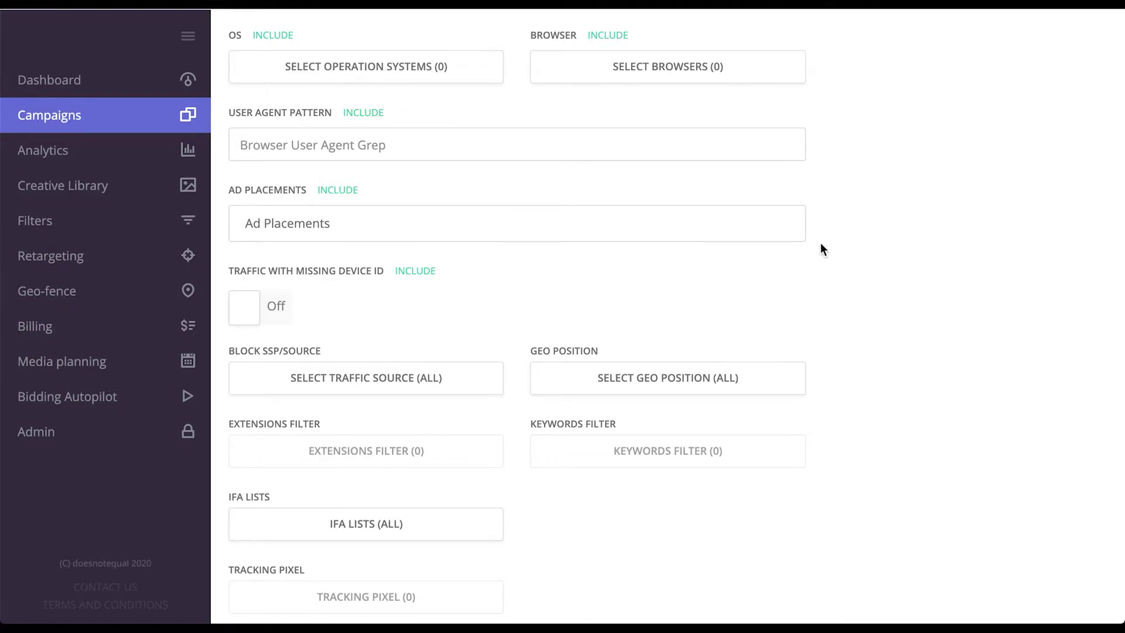
scroll(820, 242, "down", 2)
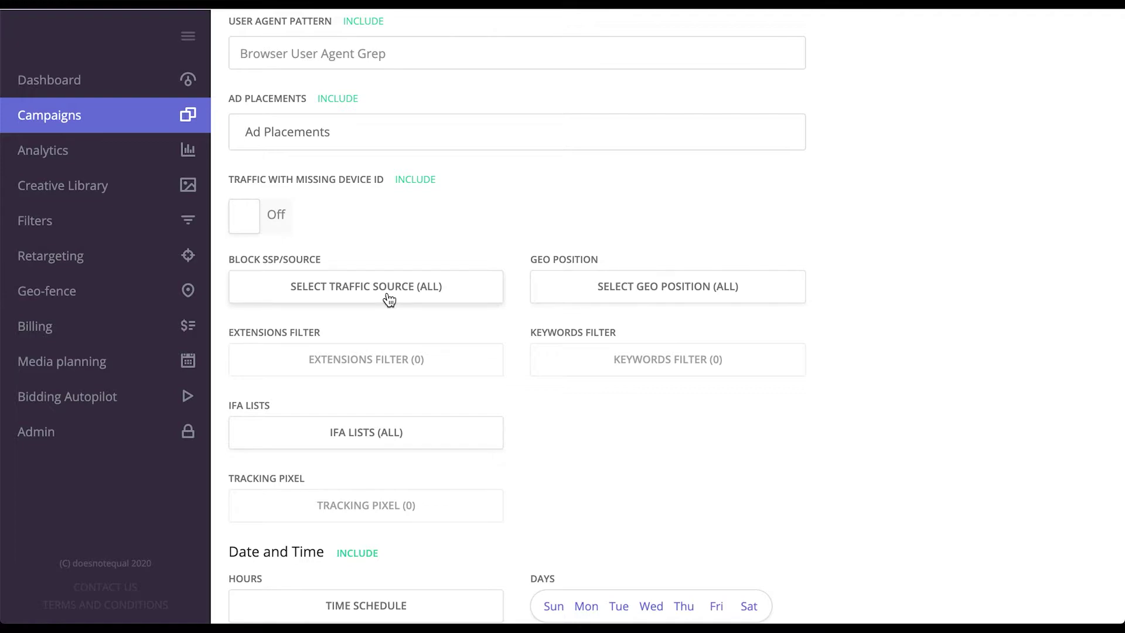
left_click(417, 287)
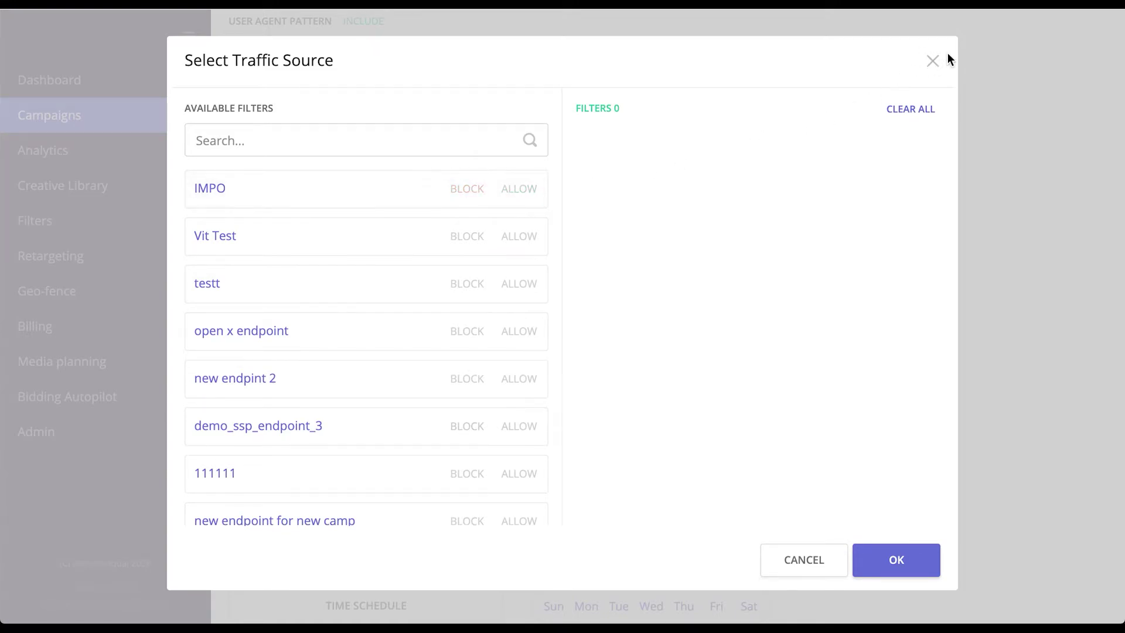
left_click(932, 61)
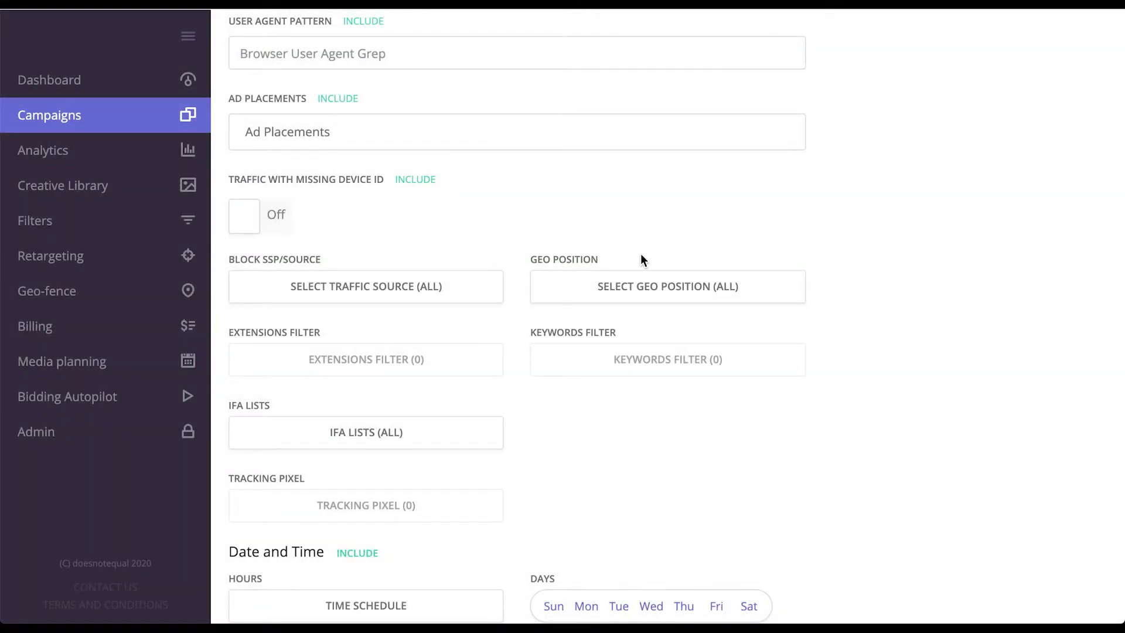
Inspect the country and region options in geographic targeting, then cancel it unchanged.
left_click(635, 288)
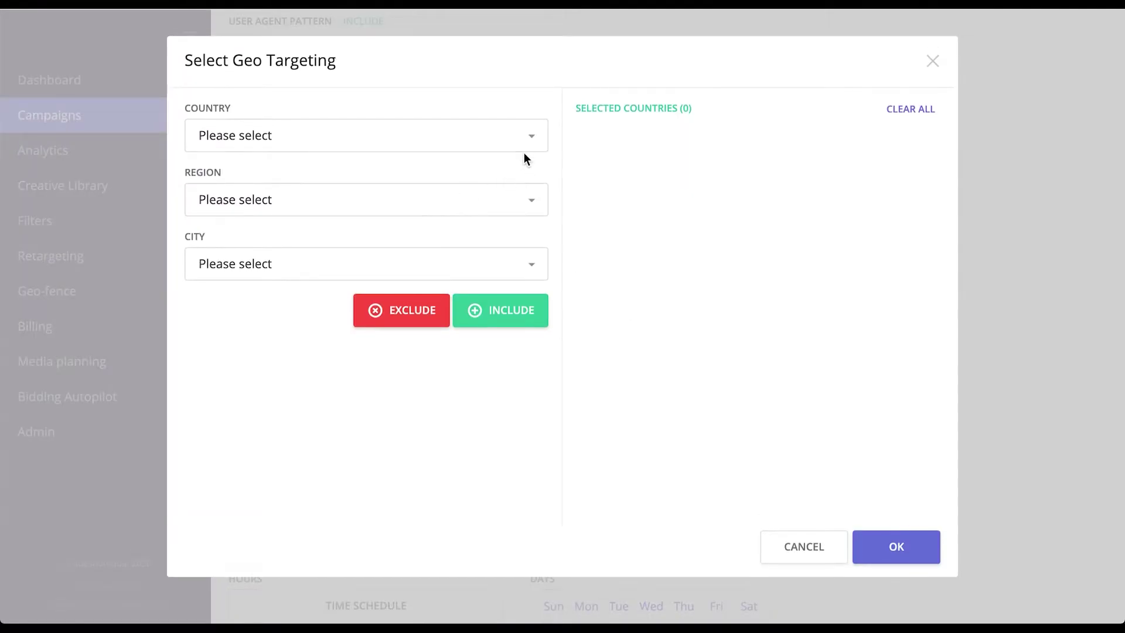
left_click(529, 135)
left_click(528, 135)
left_click(533, 203)
left_click(533, 202)
left_click(791, 543)
Mark 05:00–09:00 and 20:00–22:00 as active hours, and include Monday and Wednesday.
scroll(833, 319, "down", 2)
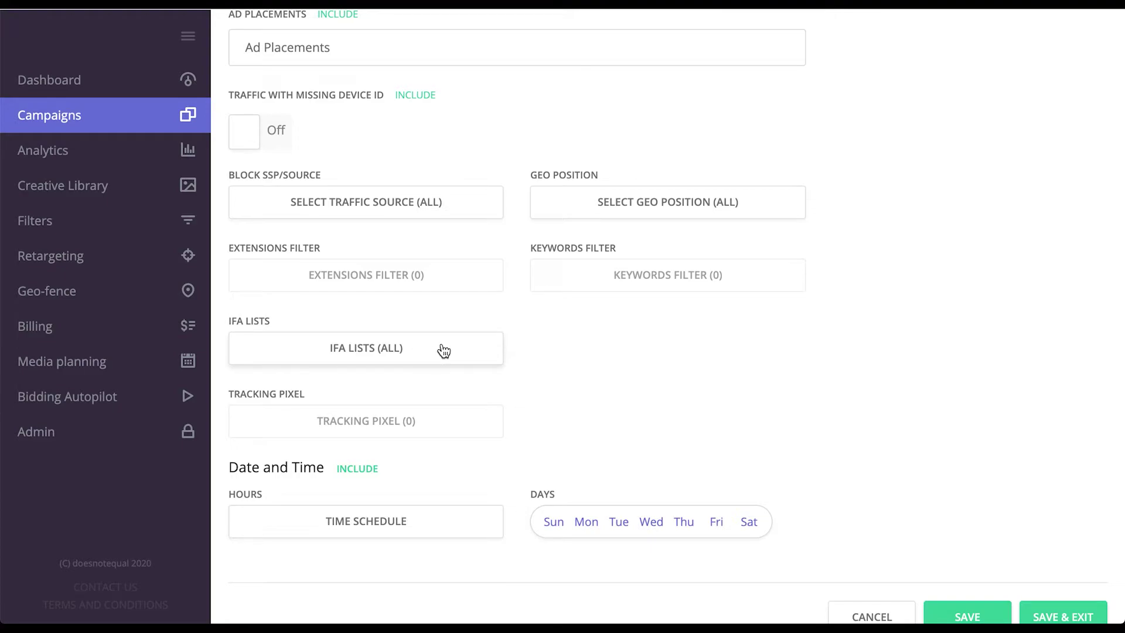
left_click(401, 527)
left_click_drag(459, 196, 443, 280)
left_click_drag(469, 484, 703, 568)
left_click(761, 603)
left_click(586, 521)
left_click(650, 520)
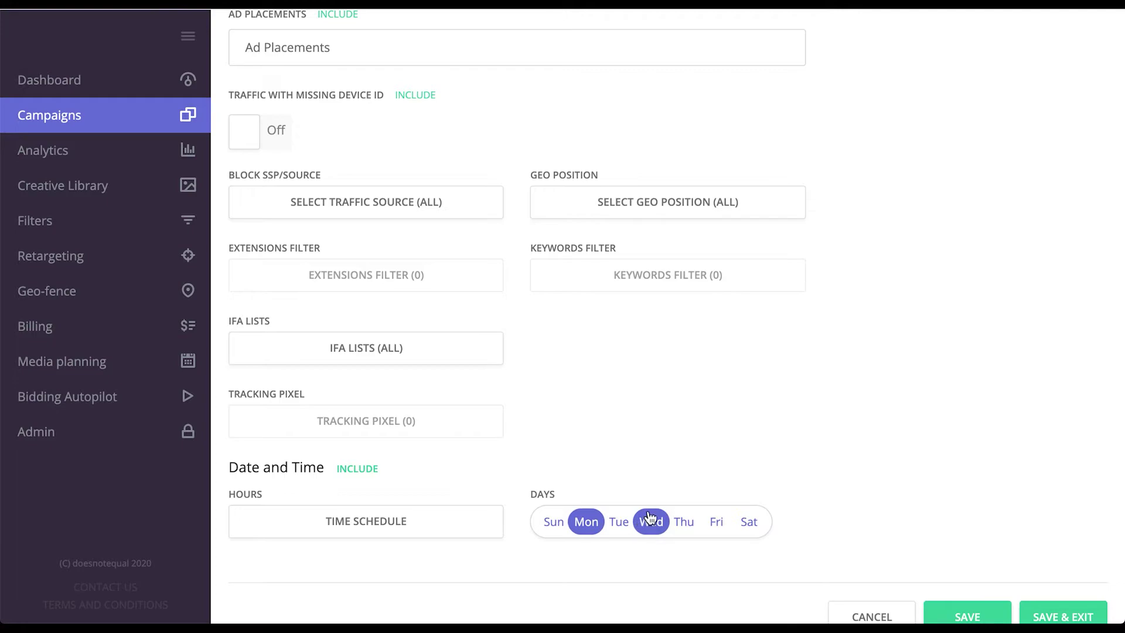
scroll(835, 494, "down", 2)
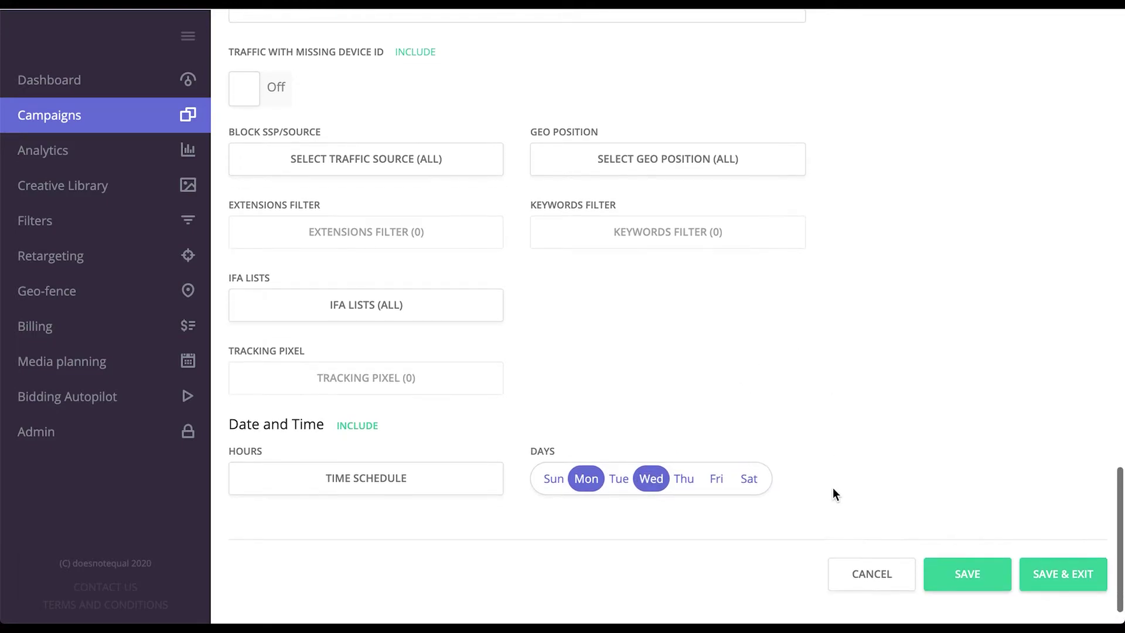
Discard the campaign changes and start a new Banner creative for campaign 123.
left_click(873, 532)
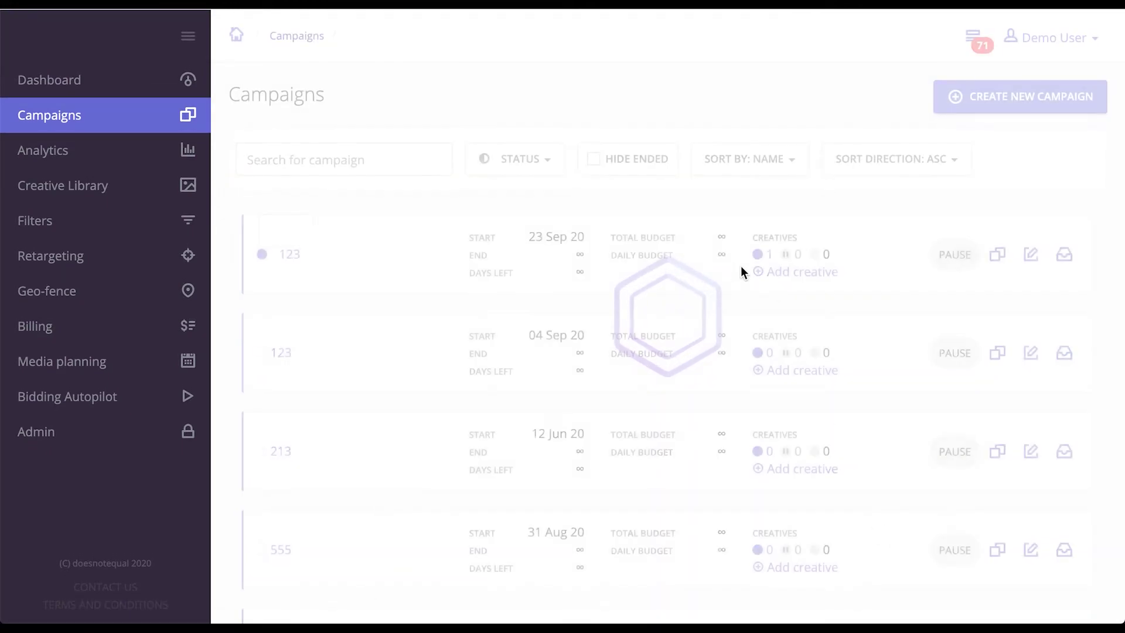
left_click(777, 273)
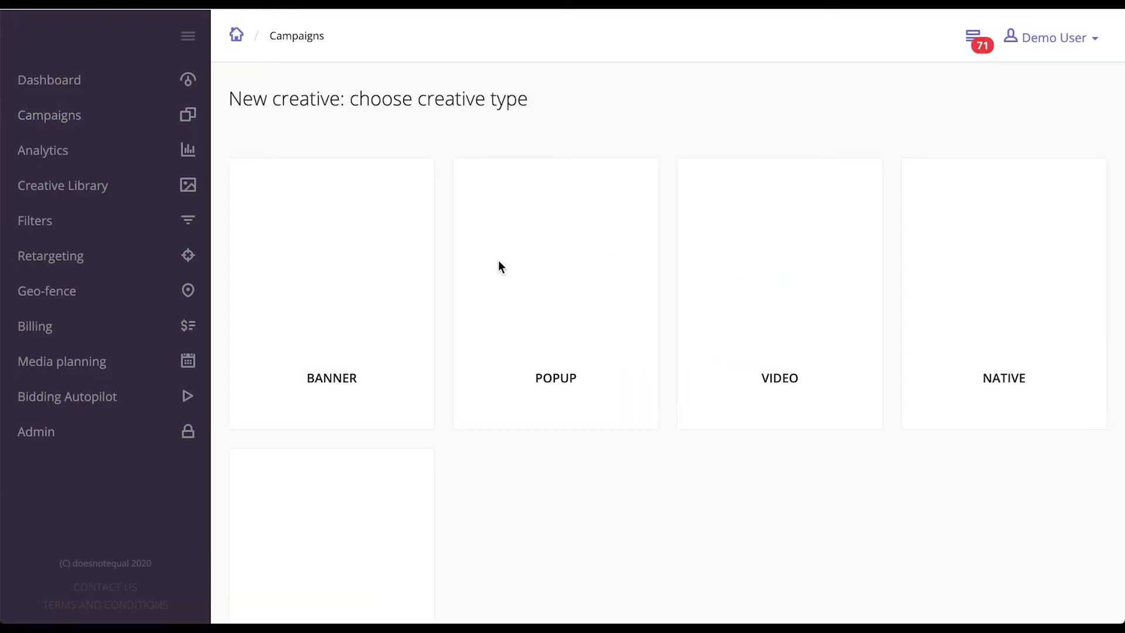
left_click(379, 311)
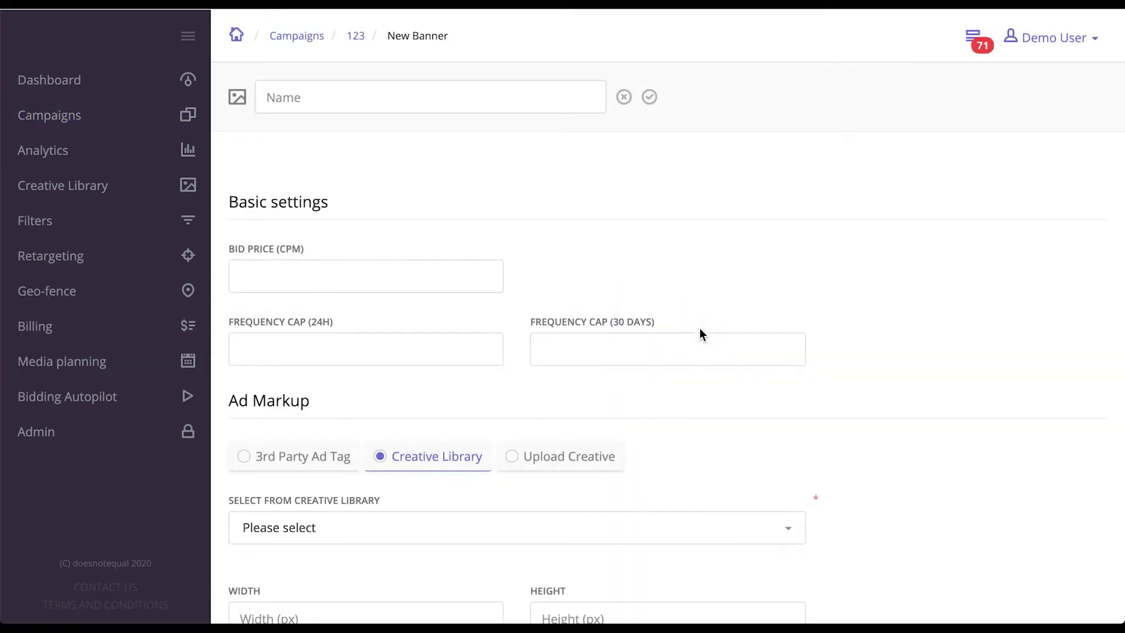
Scroll through Targeting Options, view the Fold Position choices without picking one, and return up.
scroll(708, 322, "down", 10)
scroll(707, 327, "down", 1)
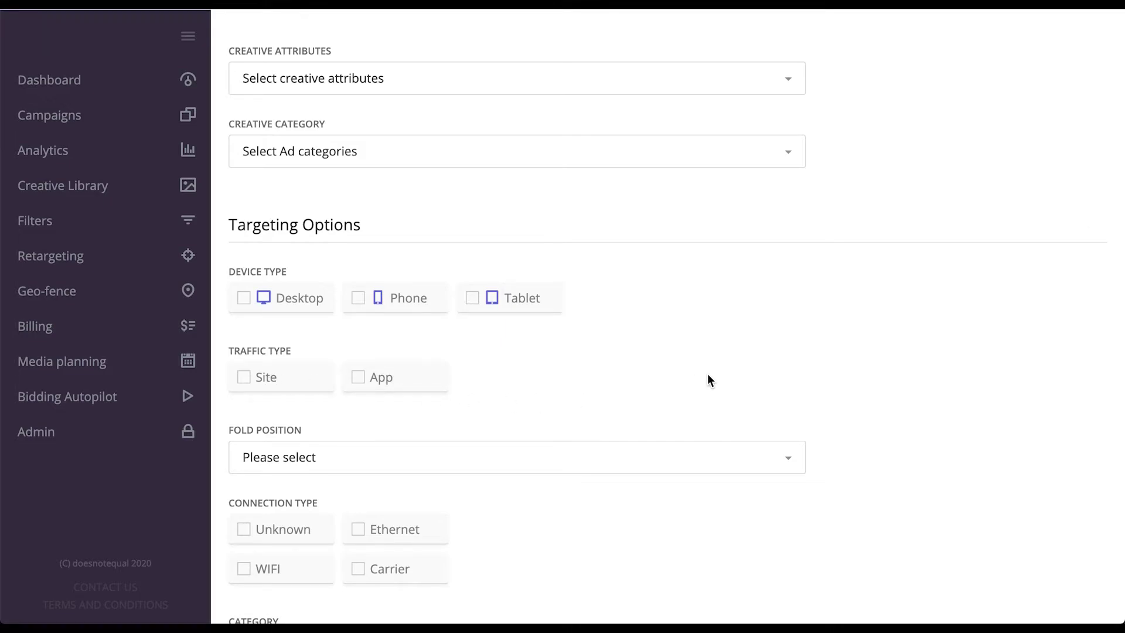
scroll(707, 380, "down", 6)
left_click(783, 208)
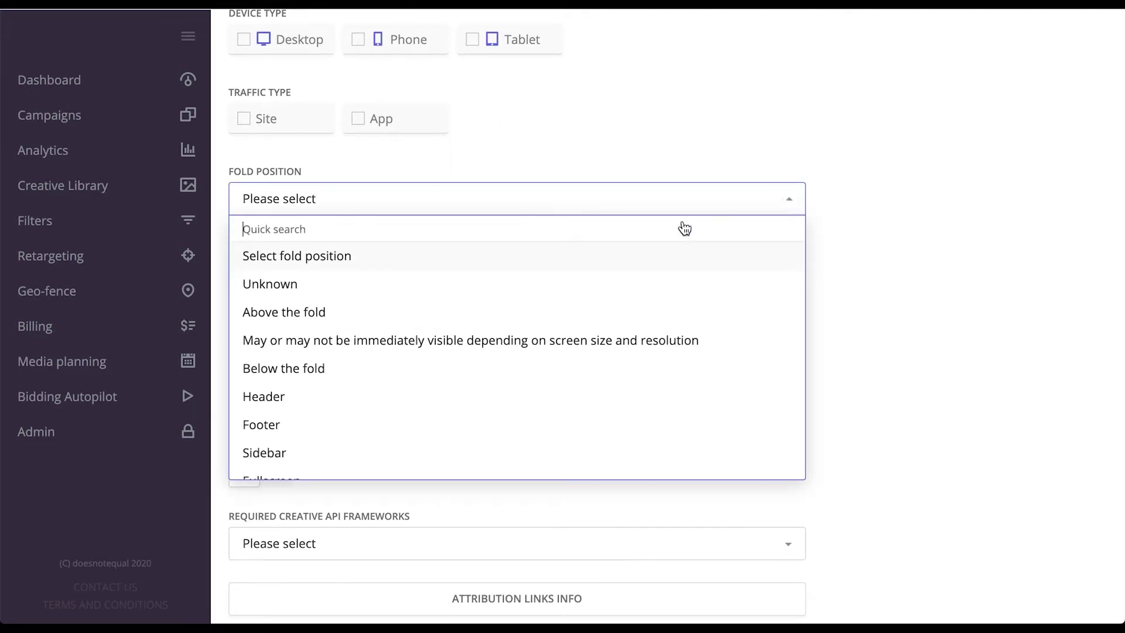
scroll(514, 376, "down", 1)
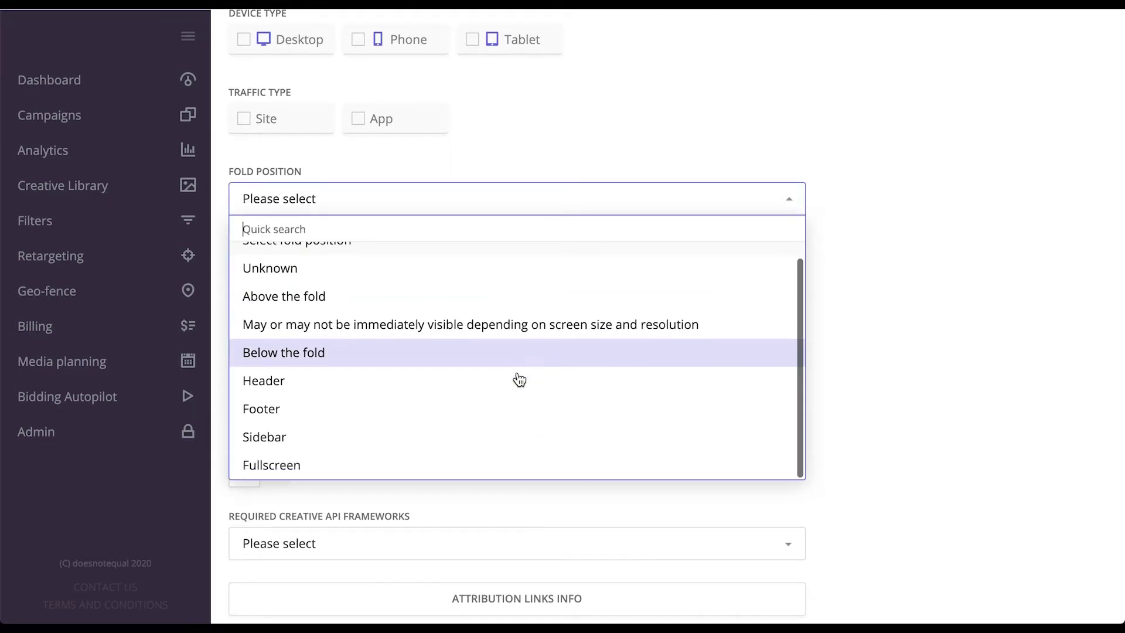
left_click(776, 209)
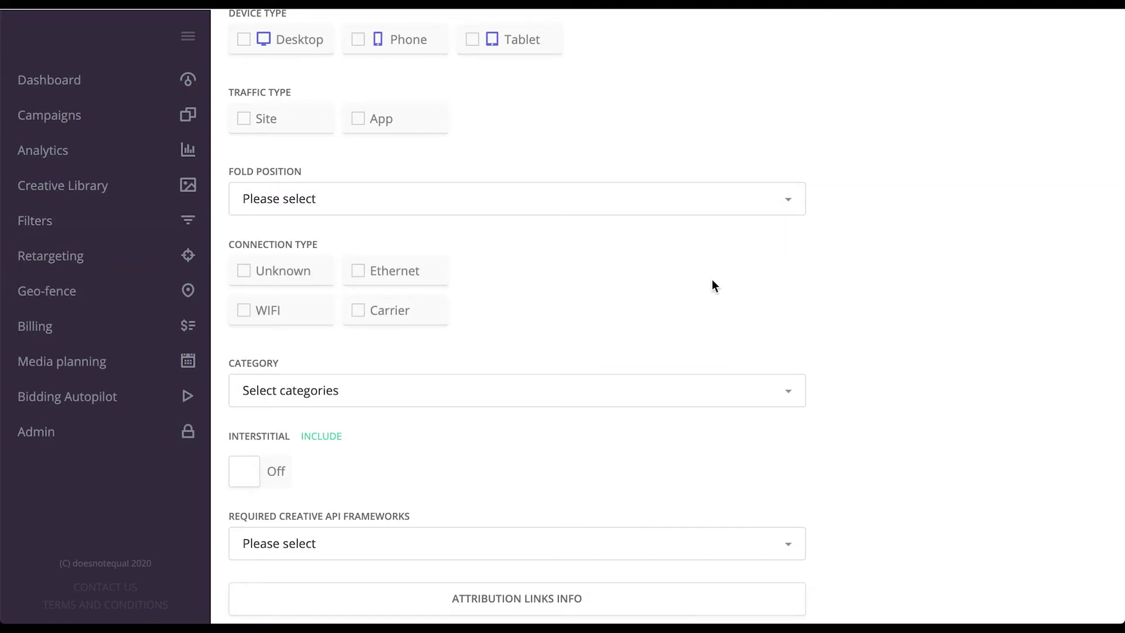
scroll(713, 285, "down", 3)
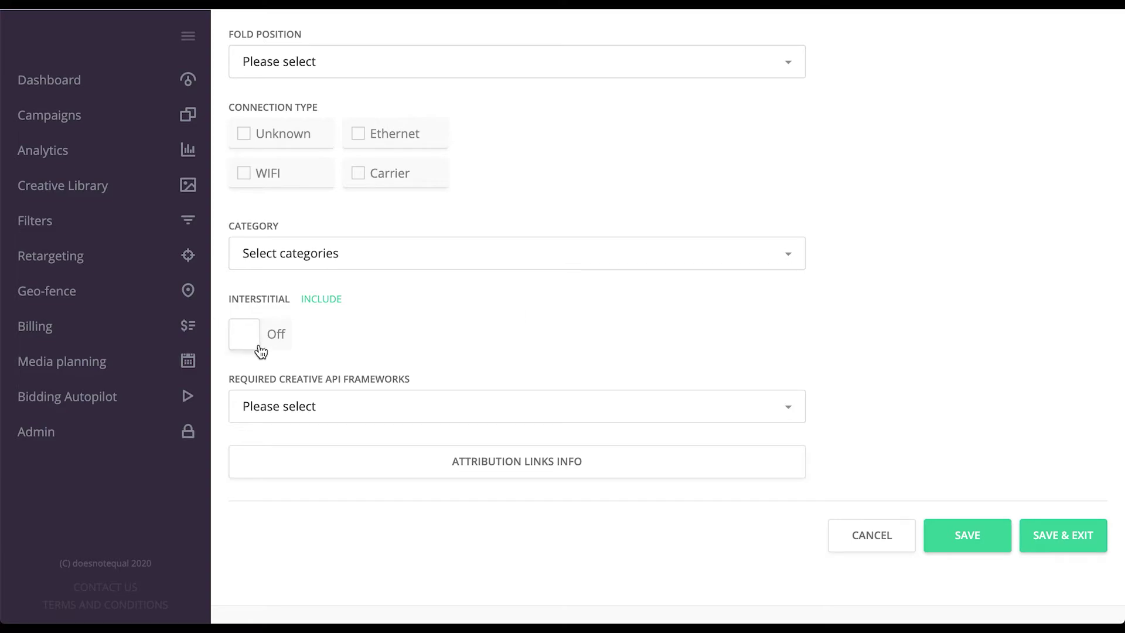
scroll(600, 310, "up", 10)
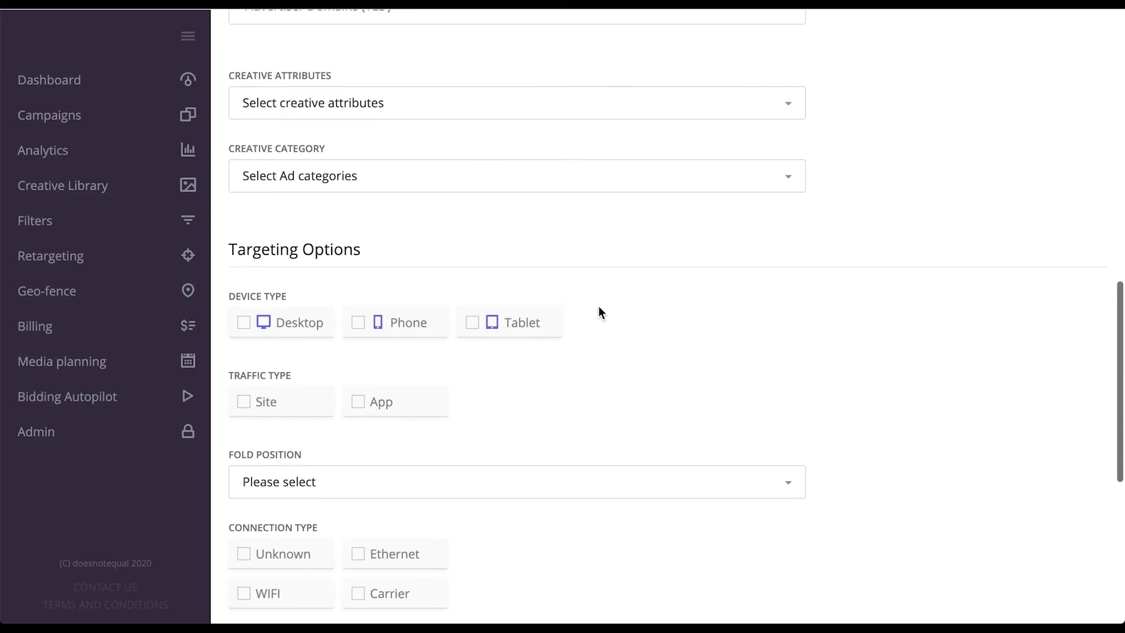
scroll(600, 311, "up", 8)
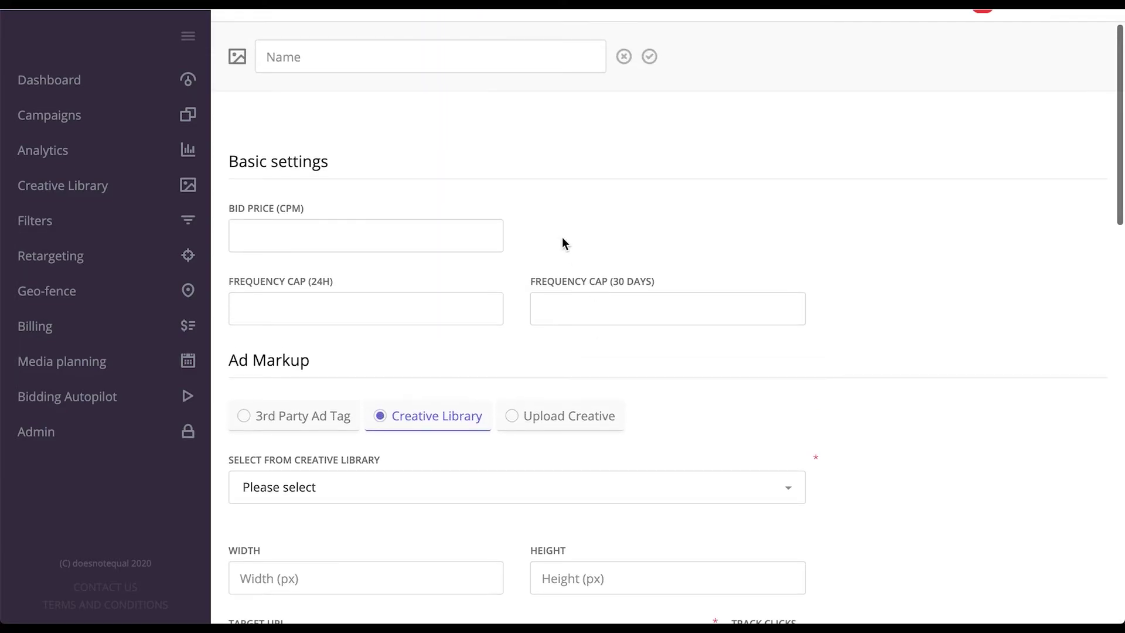
Open Retargeting Segments and highlight the first segment's tracking code and the Non-purchasing visitors name.
left_click(97, 267)
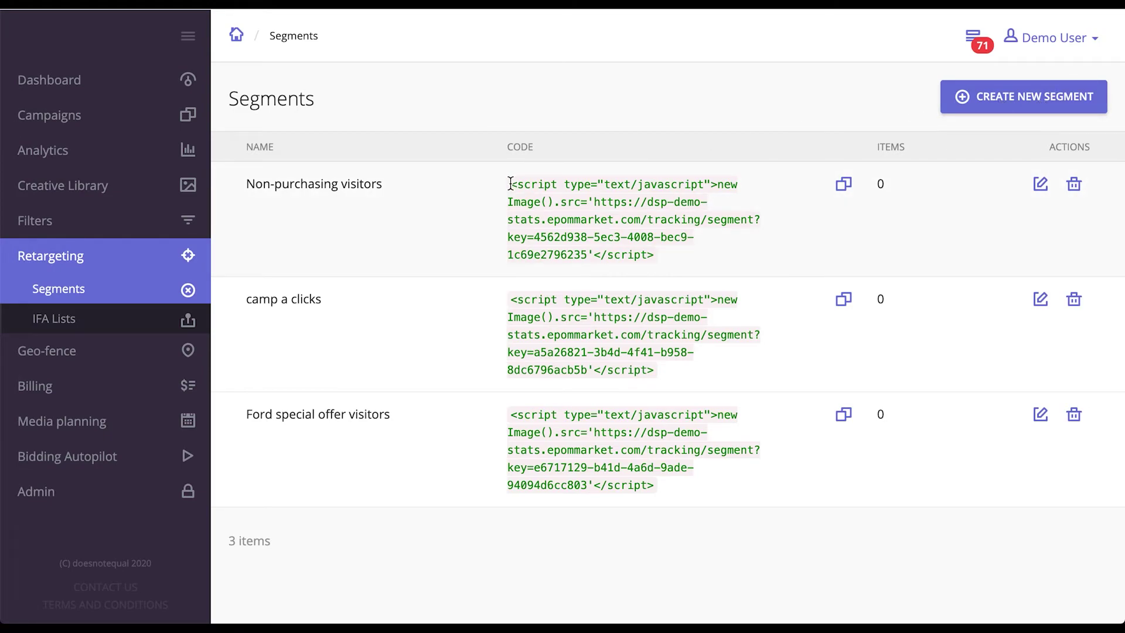
left_click_drag(510, 183, 656, 266)
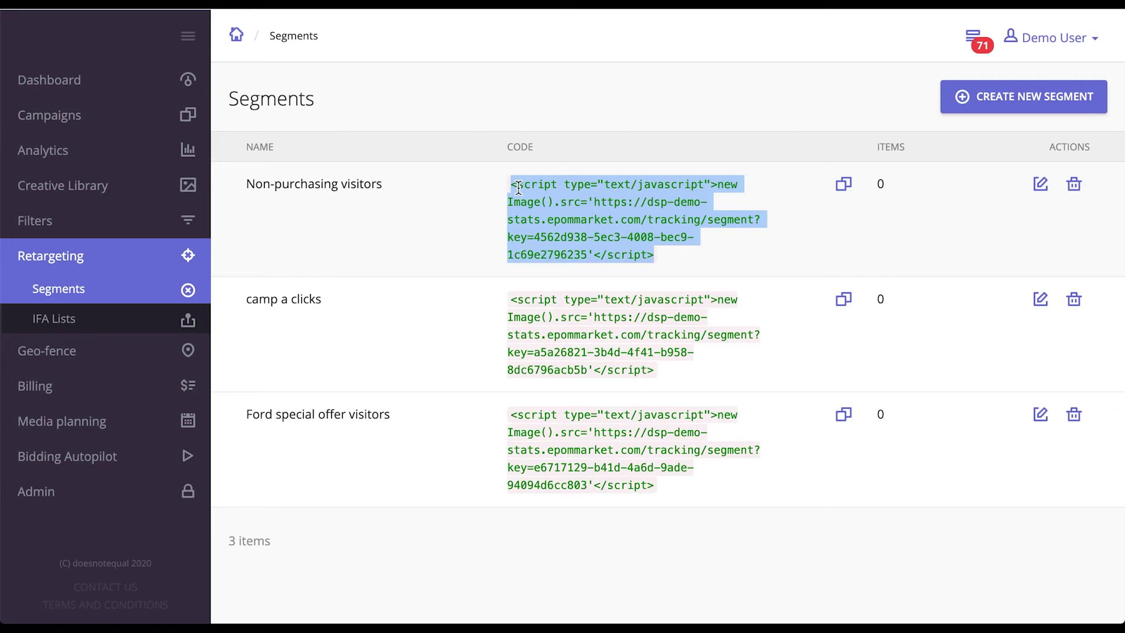
left_click(775, 195)
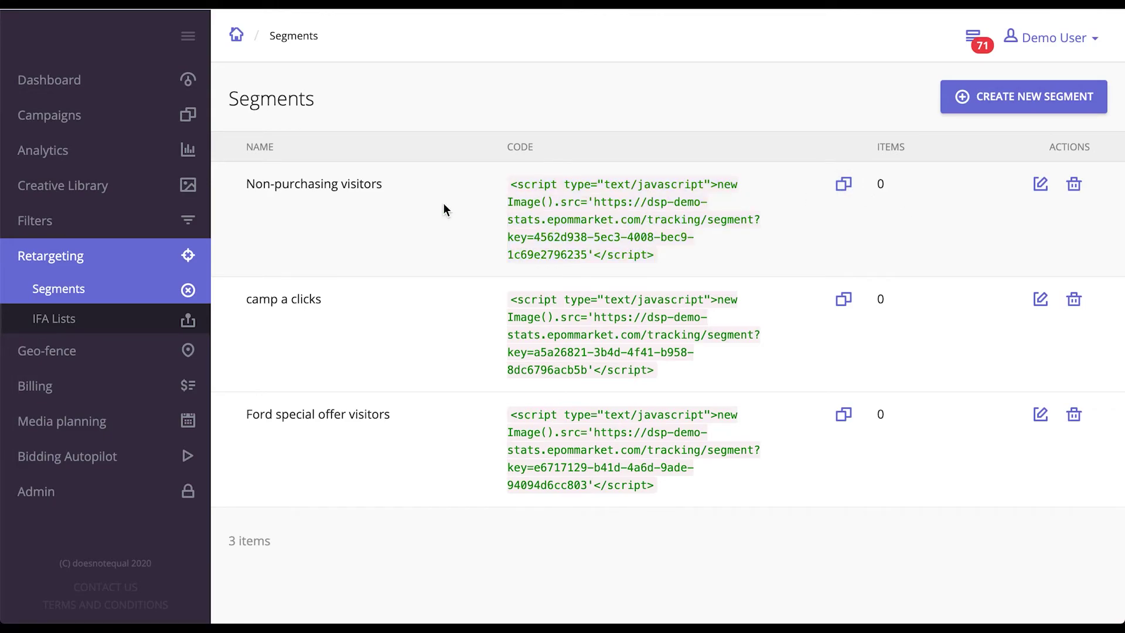
left_click_drag(250, 185, 383, 187)
left_click(384, 189)
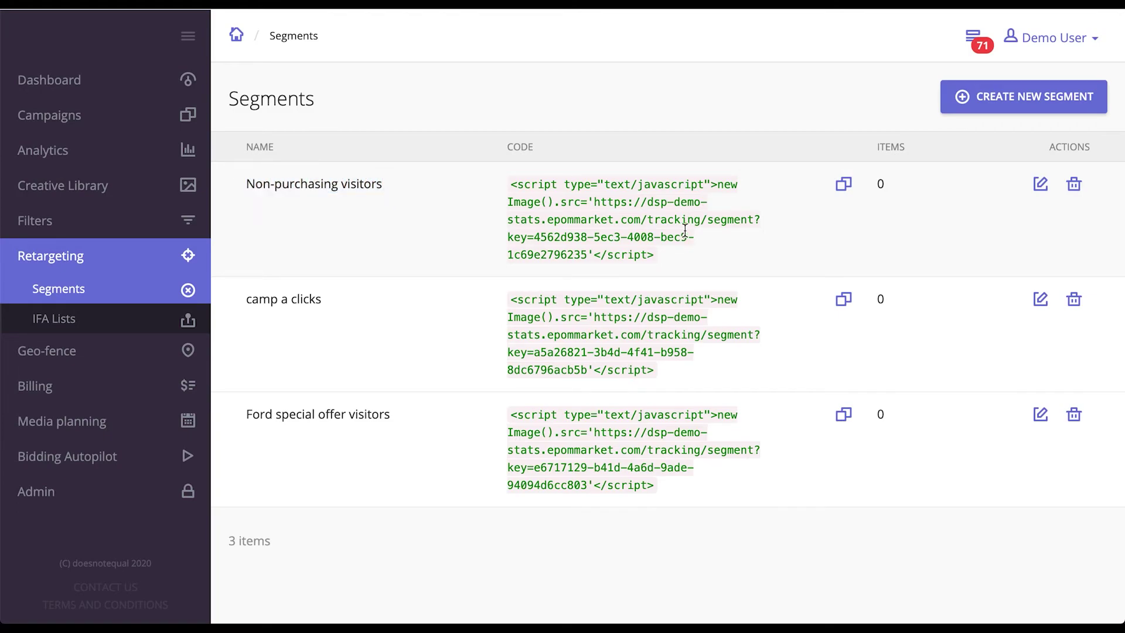